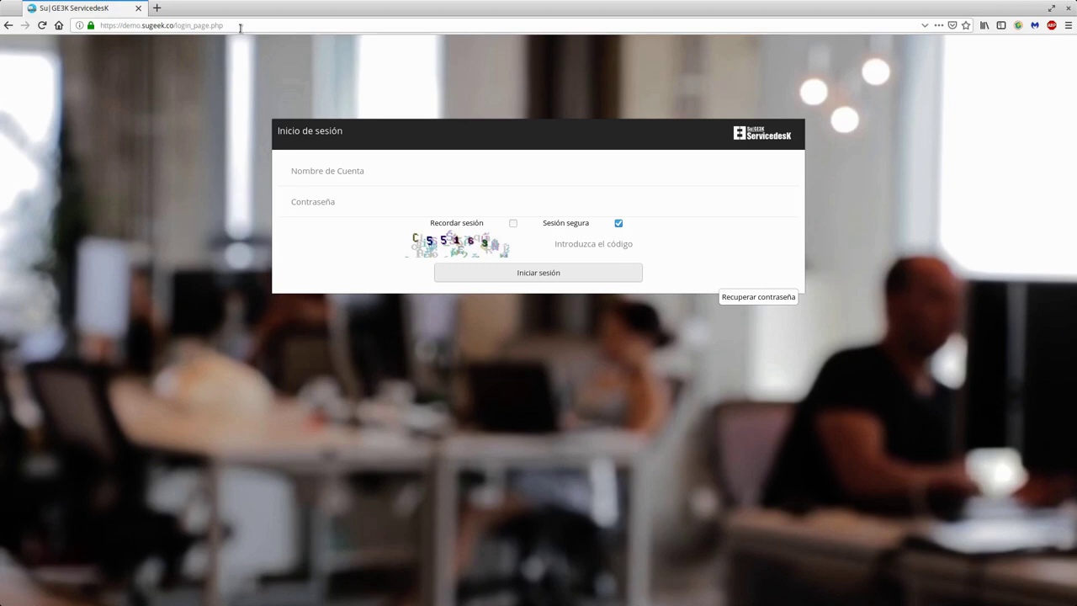
Step: Enter the administrator account name and password, with Recordar sesión ticked
click(240, 28)
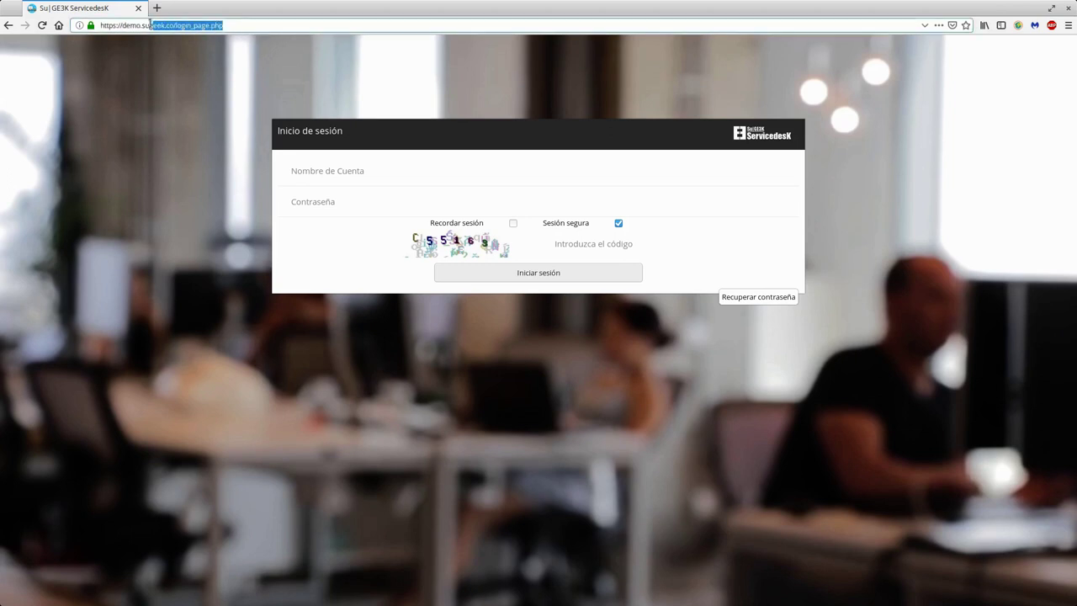
click(181, 137)
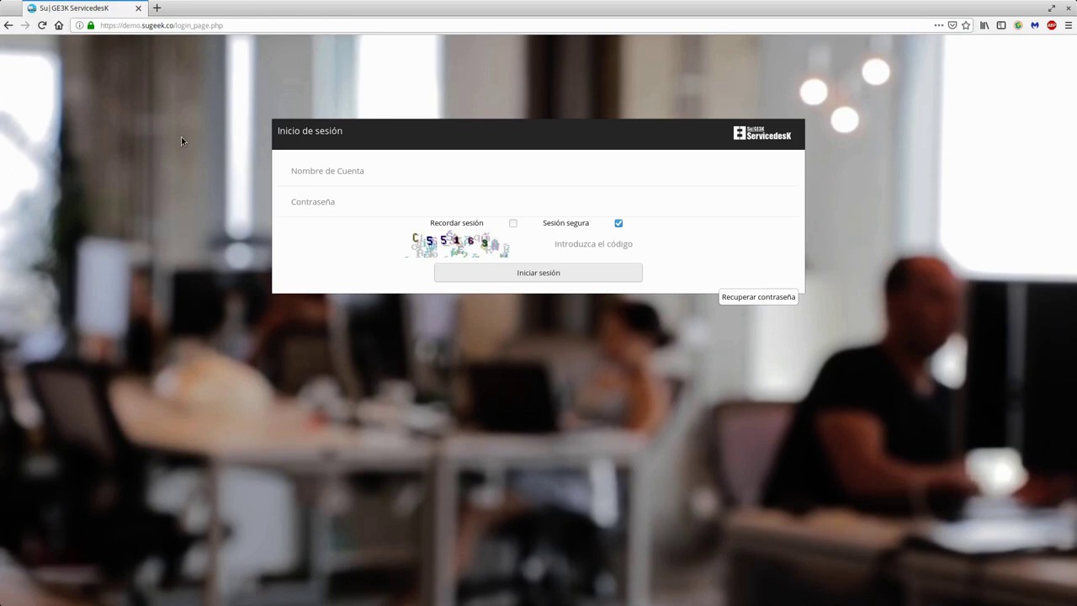
click(328, 172)
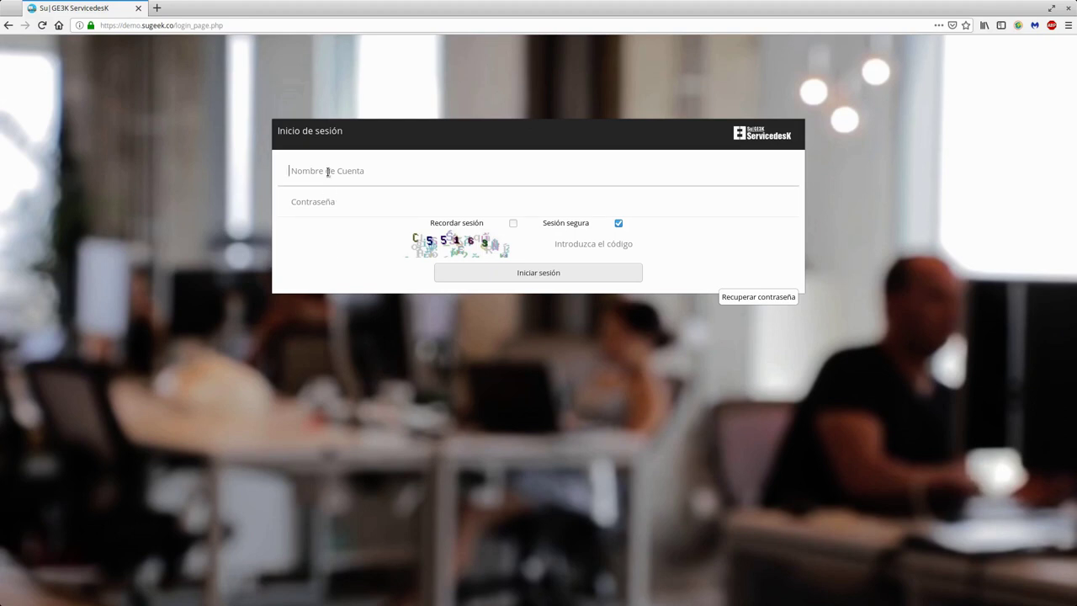
click(346, 198)
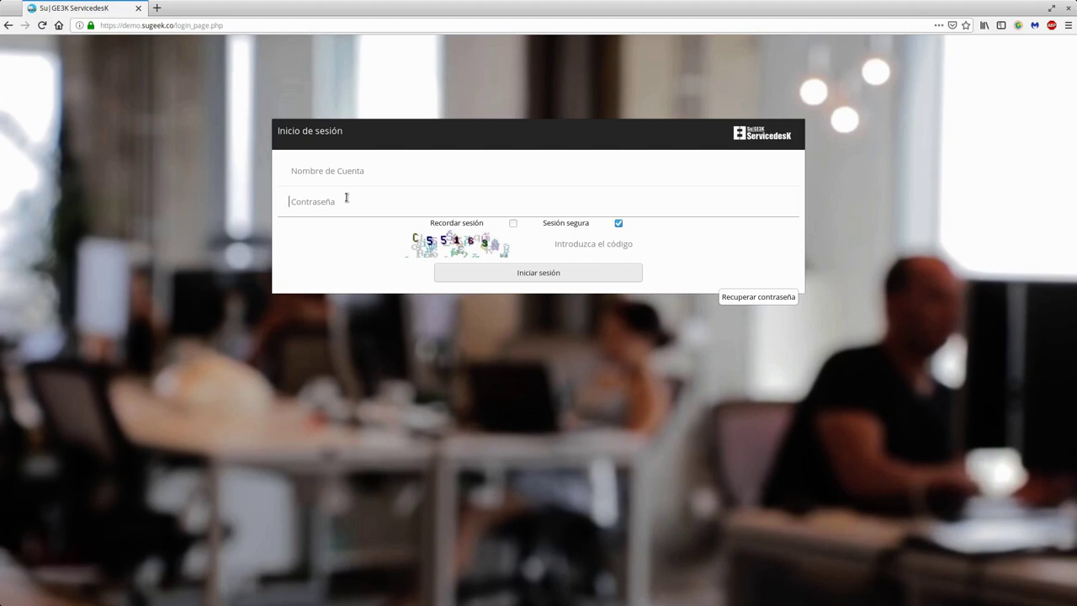
click(340, 170)
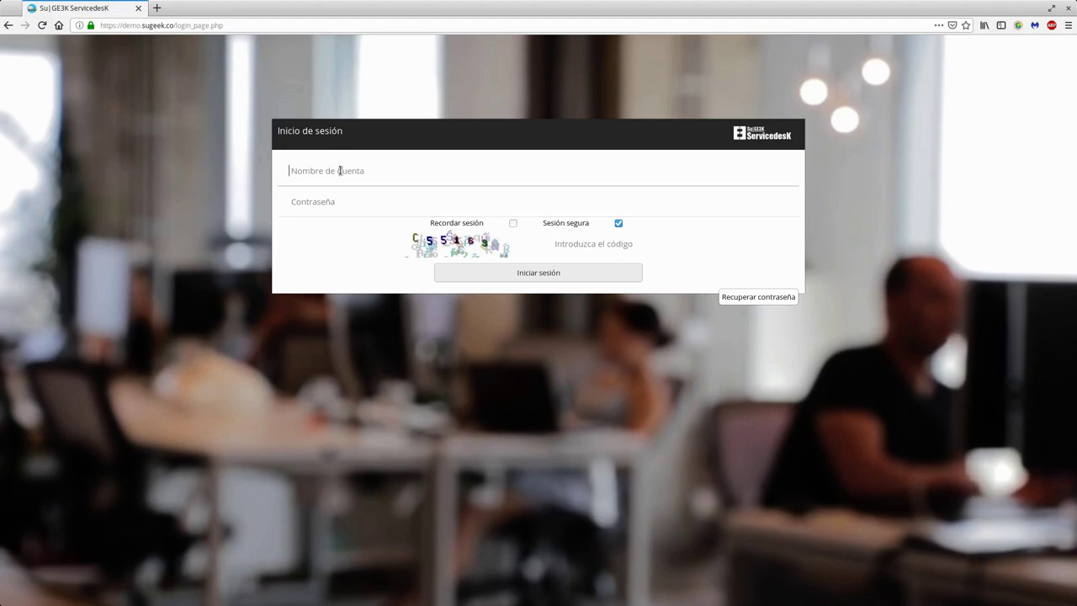
text(administ)
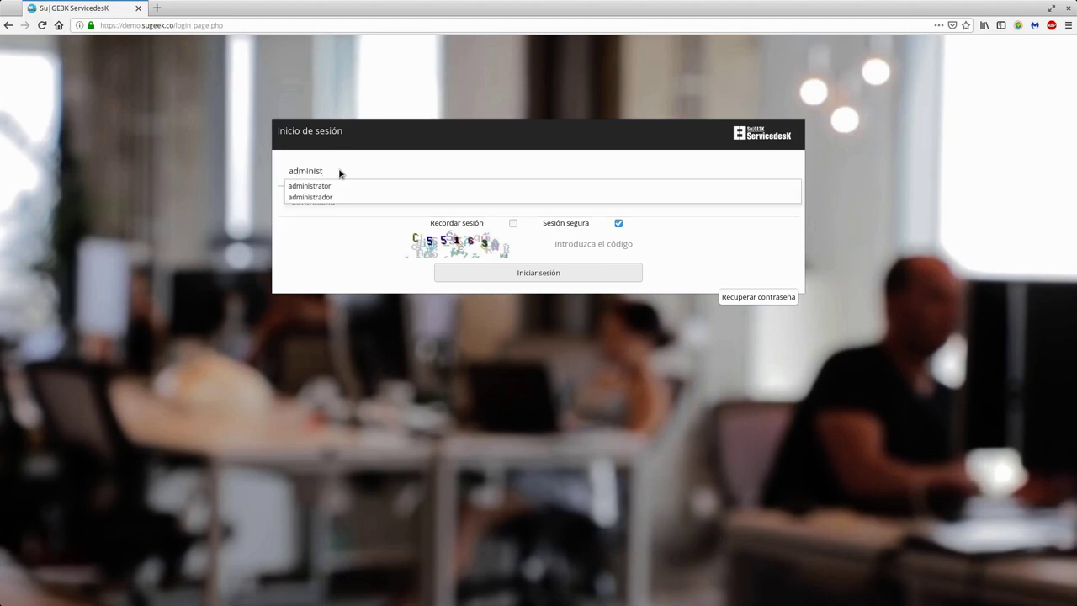
text(rator)
key(Tab)
text(••••••••••••••)
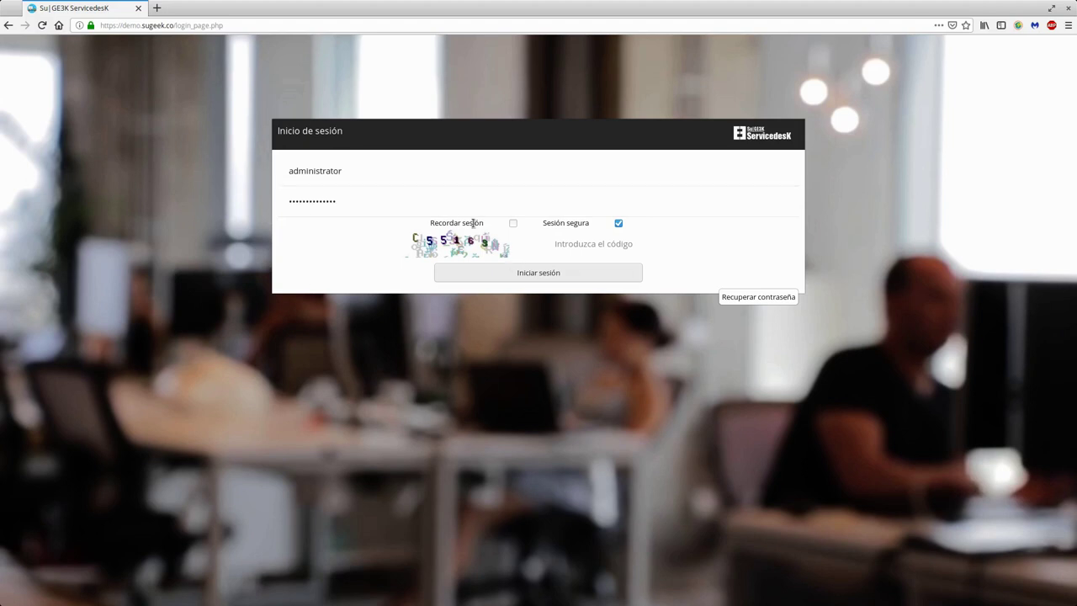
click(513, 224)
Step: Enter the captcha code and sign in, declining Firefox's offer to save the password
click(562, 242)
text(C)
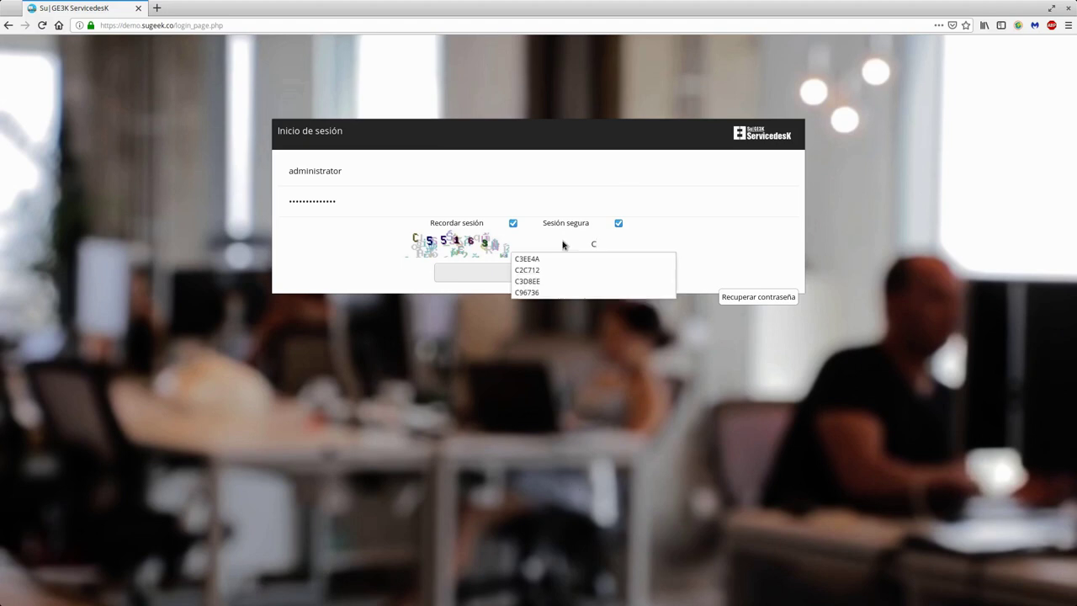
text(55163)
click(493, 274)
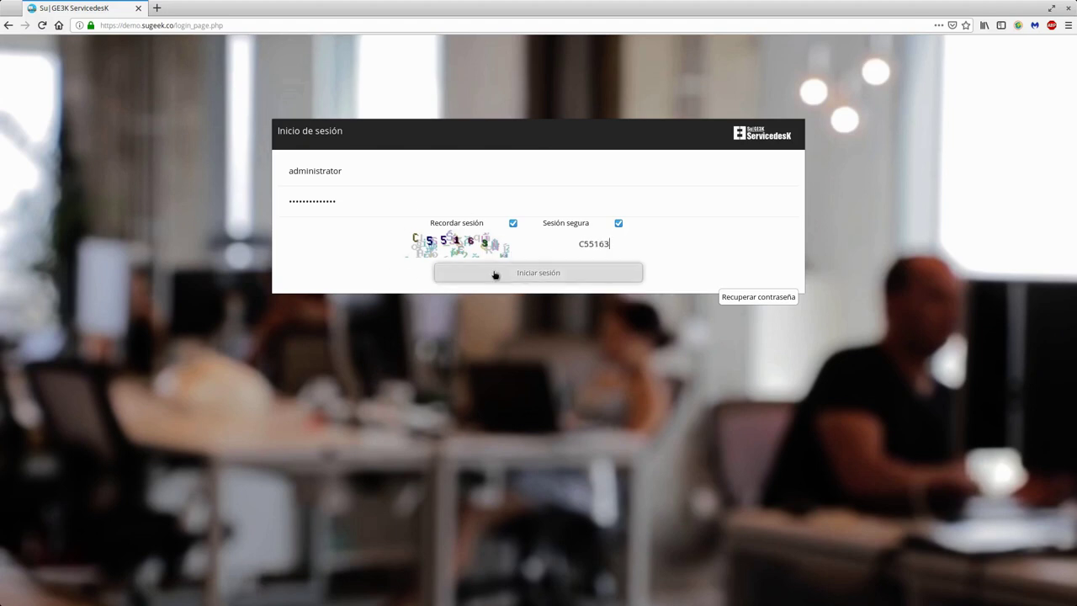
click(120, 133)
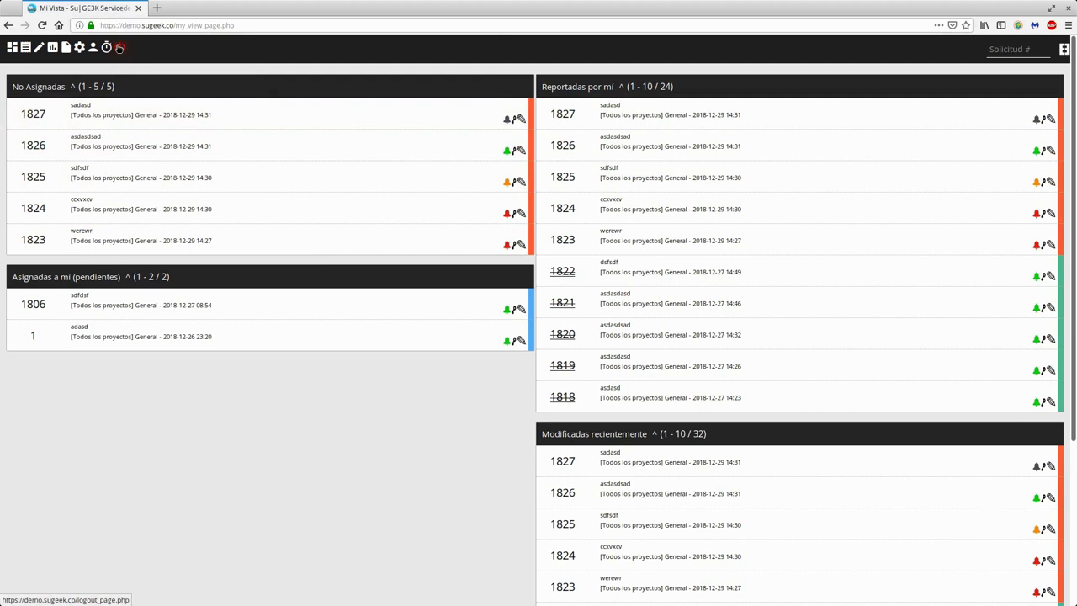
Step: Log out using the red power icon in the top toolbar
click(120, 49)
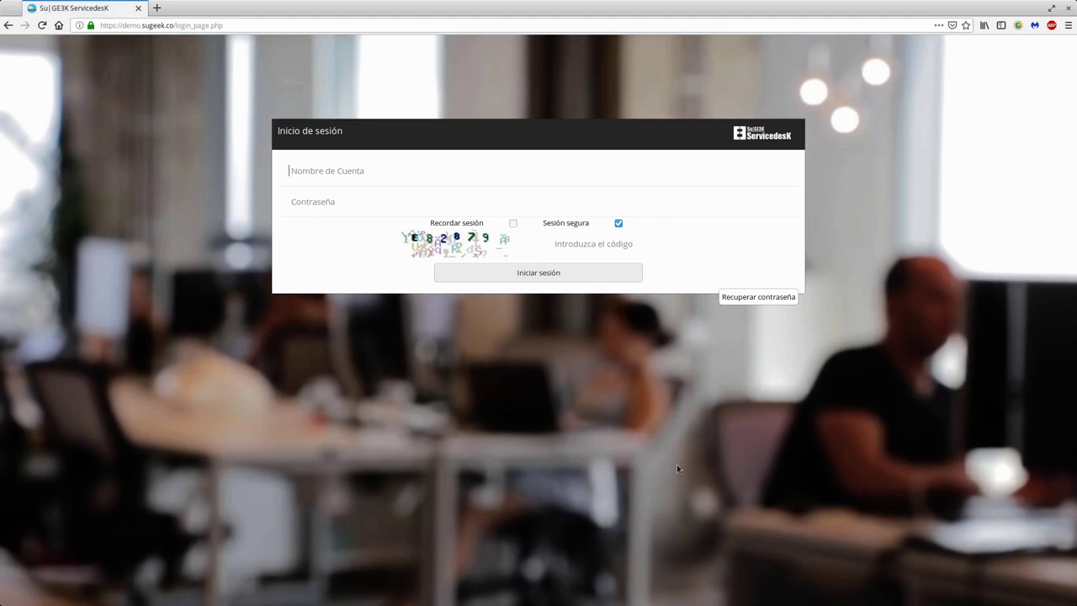
Step: Submit Recuperar contraseña for the administrator account with its support e-mail address
click(751, 300)
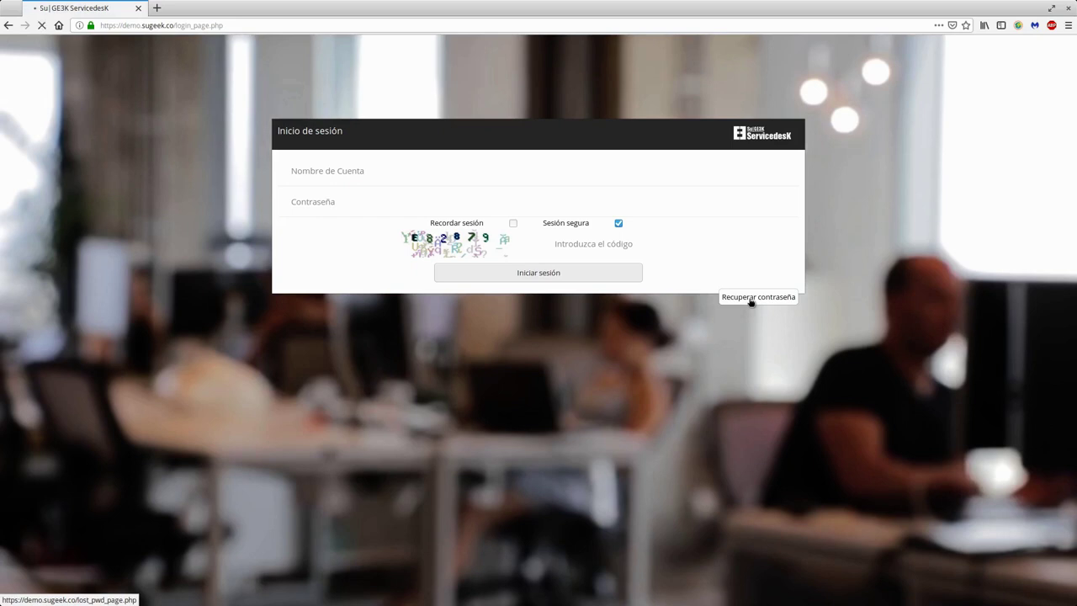
click(370, 183)
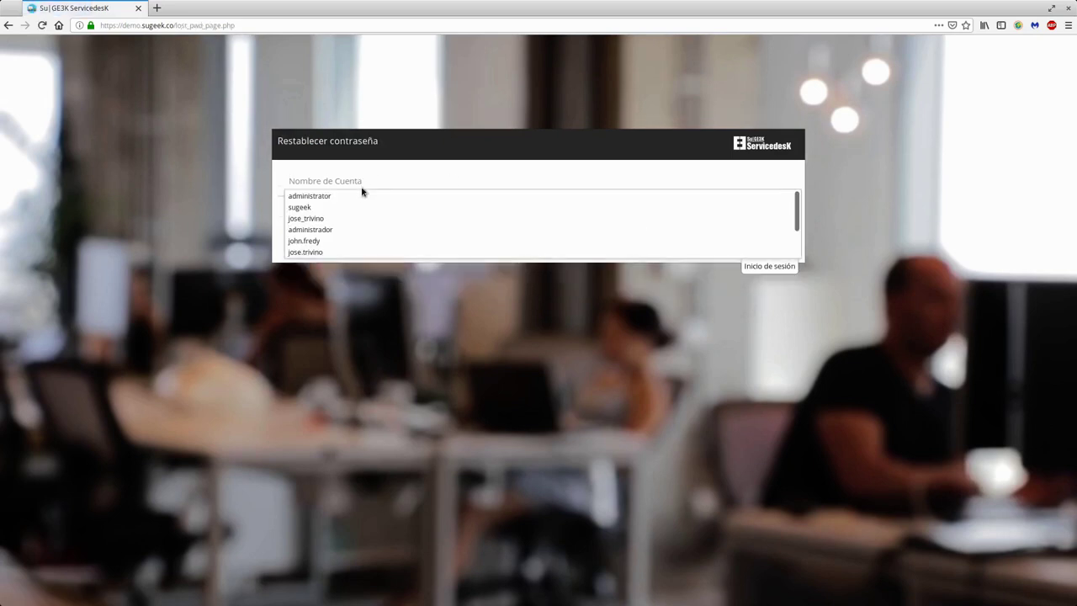
click(353, 195)
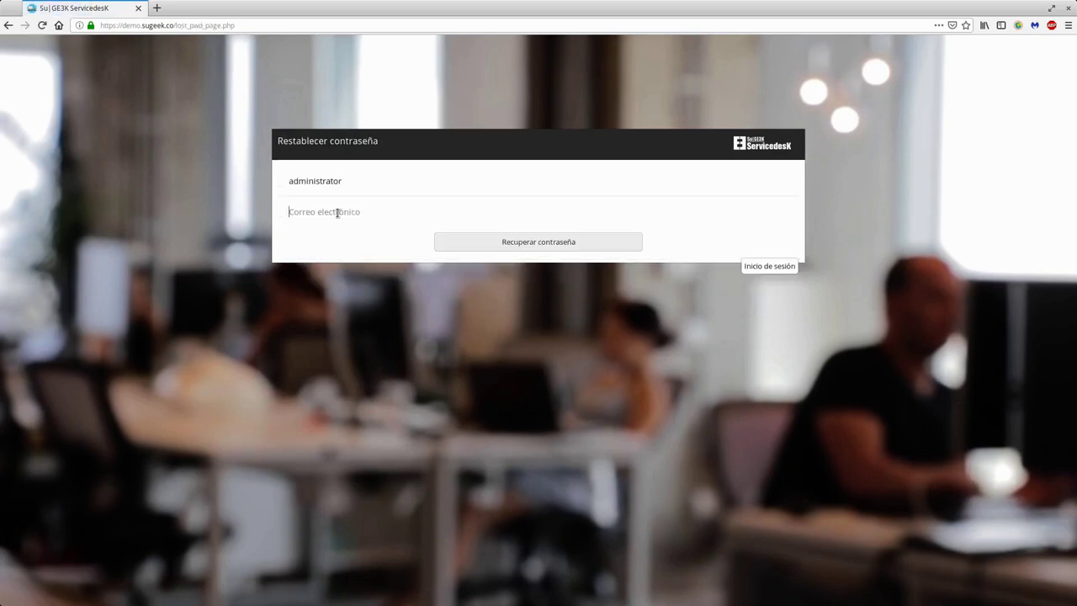
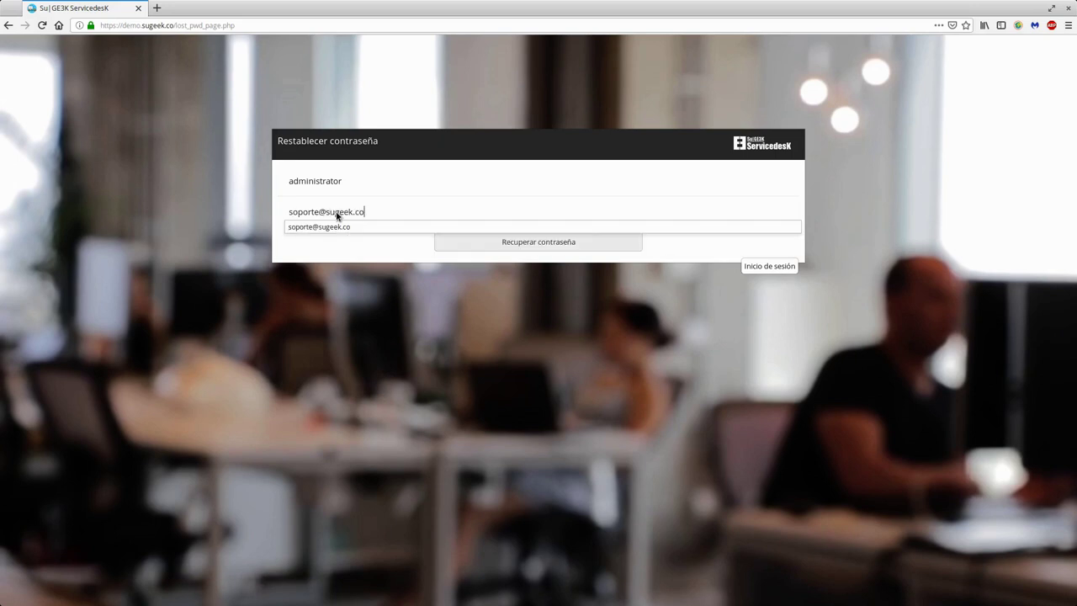
click(347, 241)
click(566, 243)
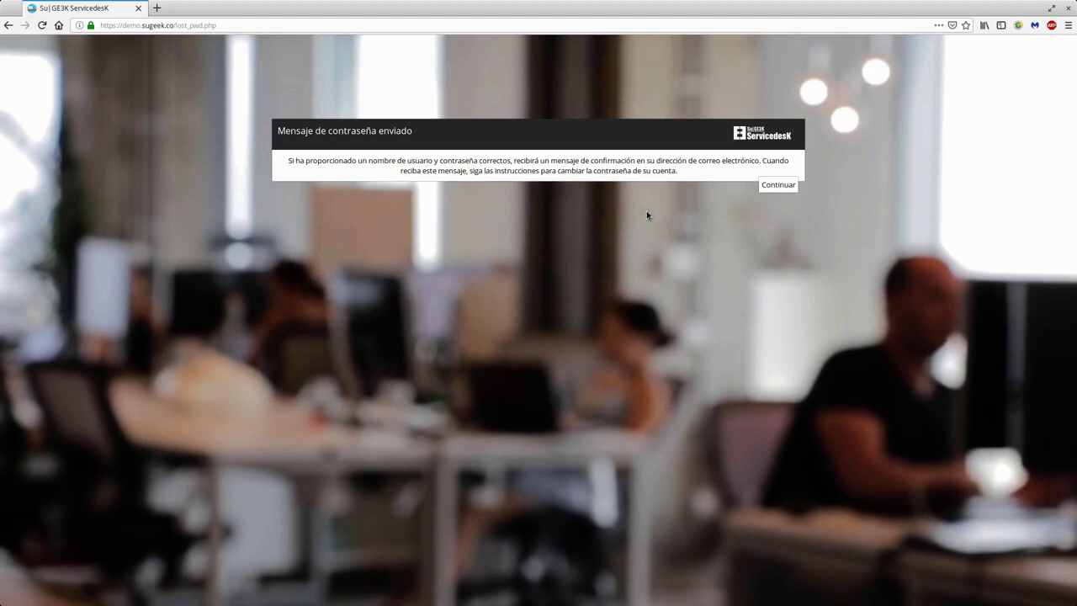
Step: Dismiss the password-sent message with Continuar to get back to the login form
drag(276, 132, 444, 167)
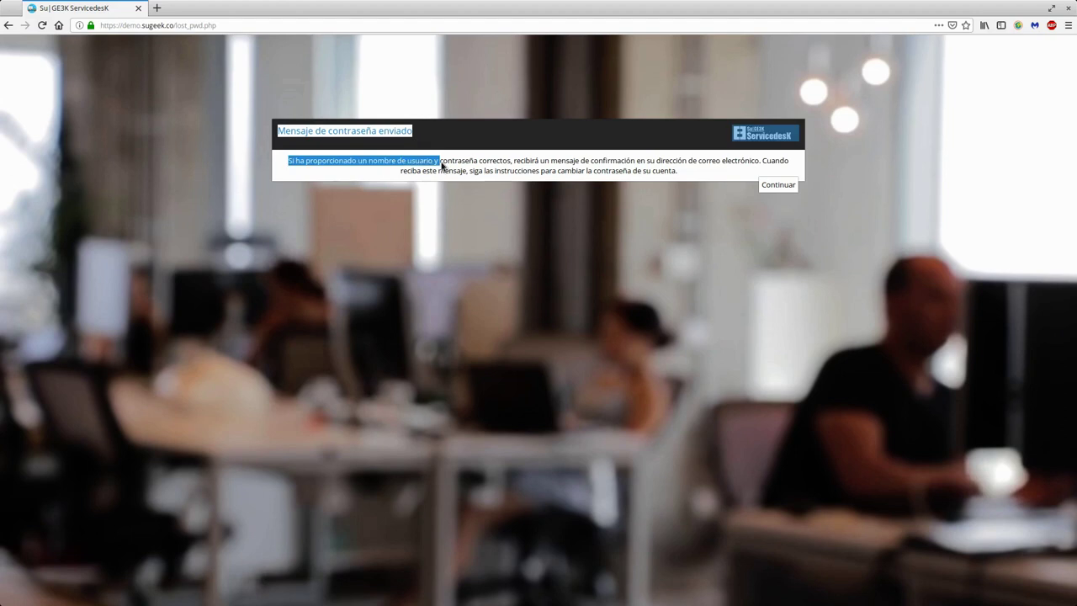
click(451, 196)
click(780, 186)
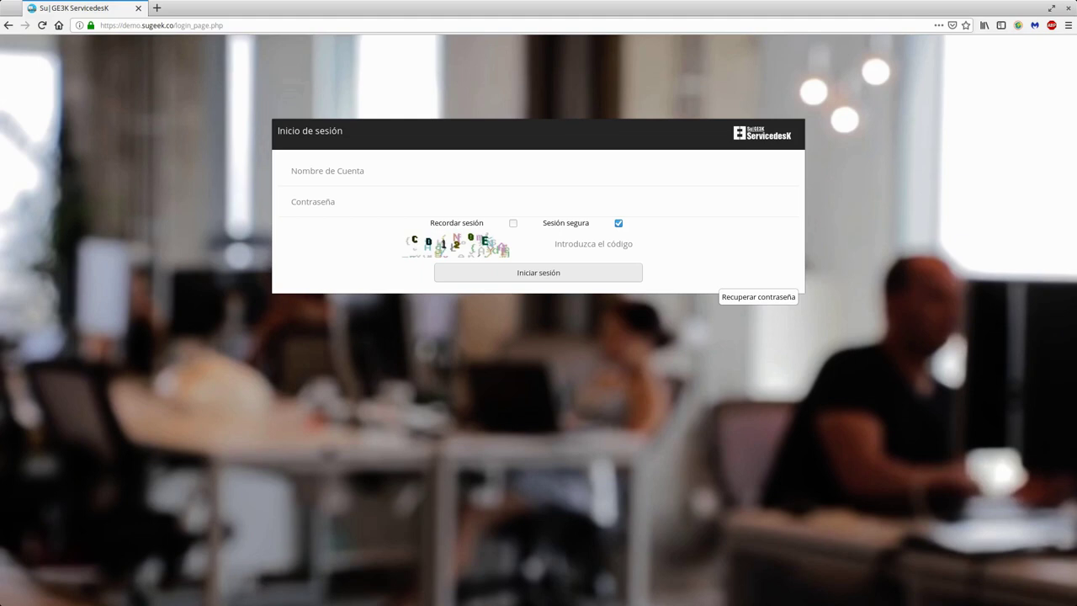
Step: Tile the Thunderbird password-reset e-mail window onto the right half of the screen
key(alt+Tab)
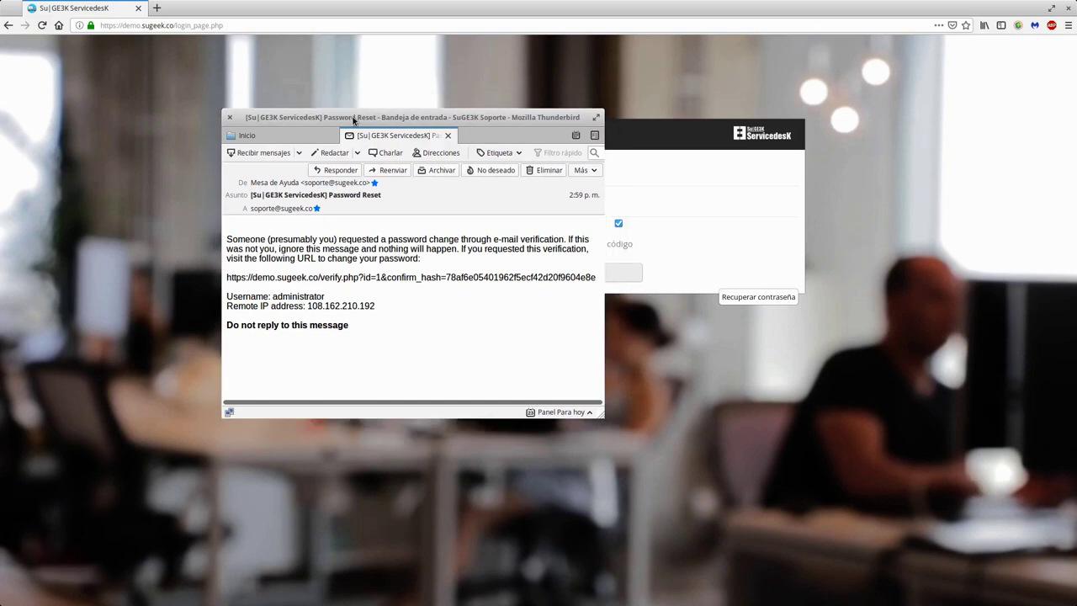
double_click(356, 112)
double_click(542, 8)
key(super+Right)
Step: Copy the password-reset link from the e-mail
triple_click(669, 149)
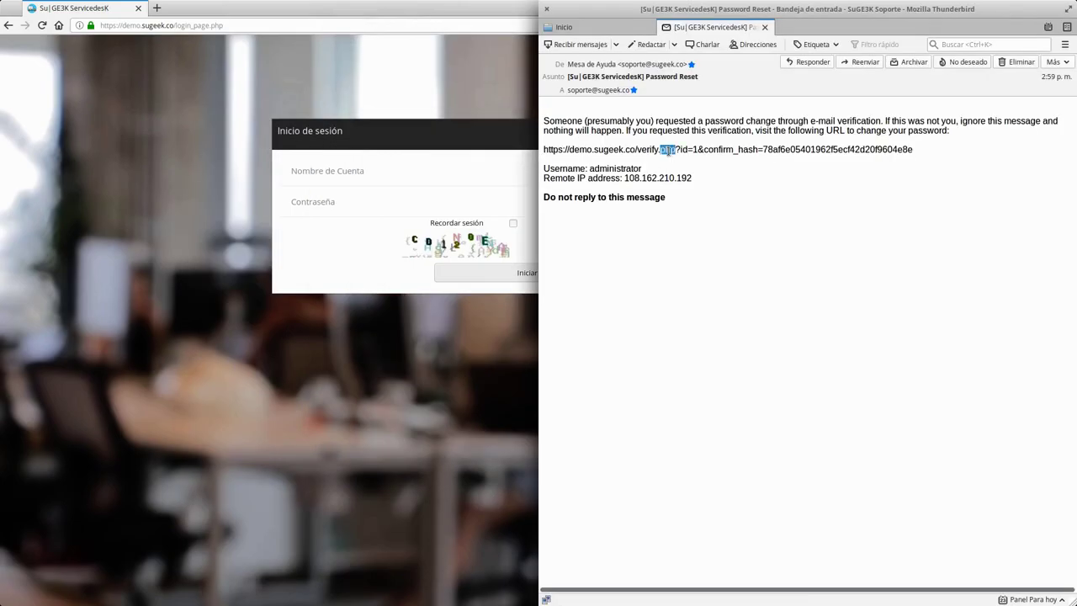
click(669, 149)
triple_click(656, 152)
key(super+c)
right_click(656, 152)
click(681, 162)
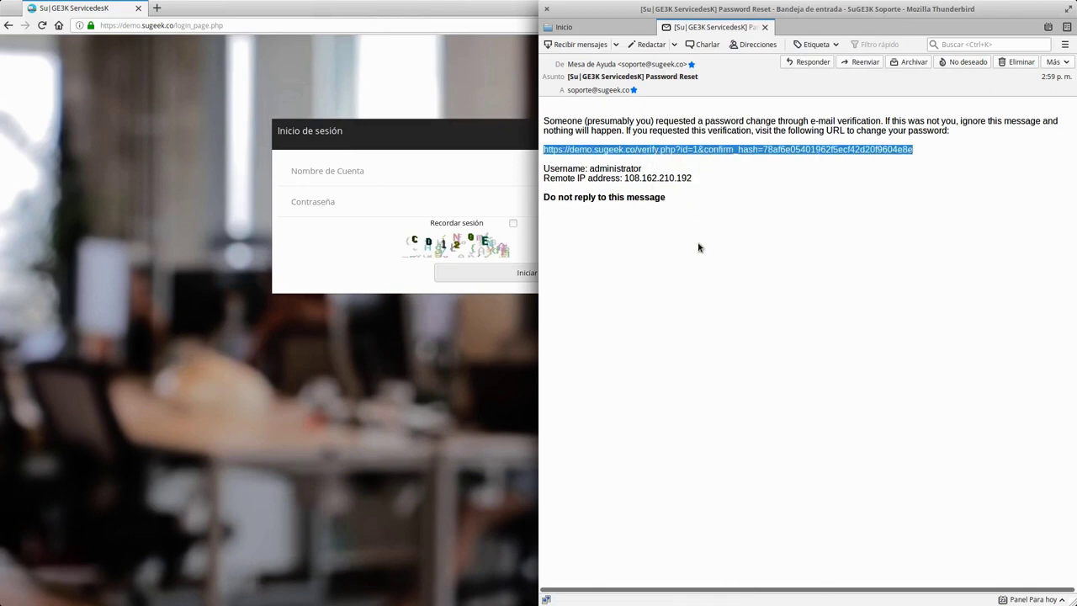
click(700, 246)
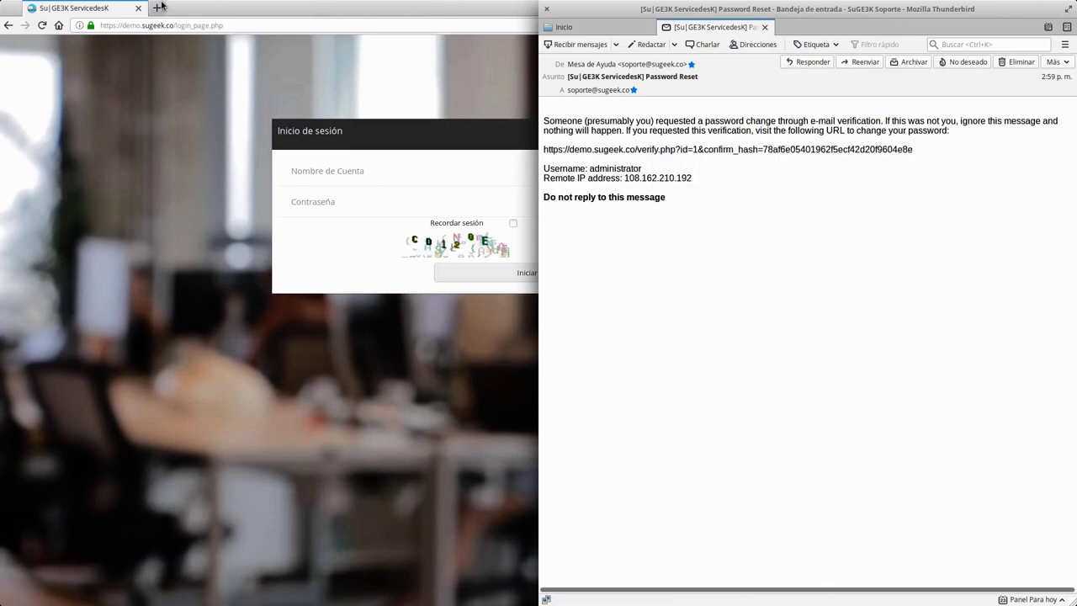
click(157, 8)
Step: Open the reset link with Pegar e ir and enter the new password twice
right_click(192, 26)
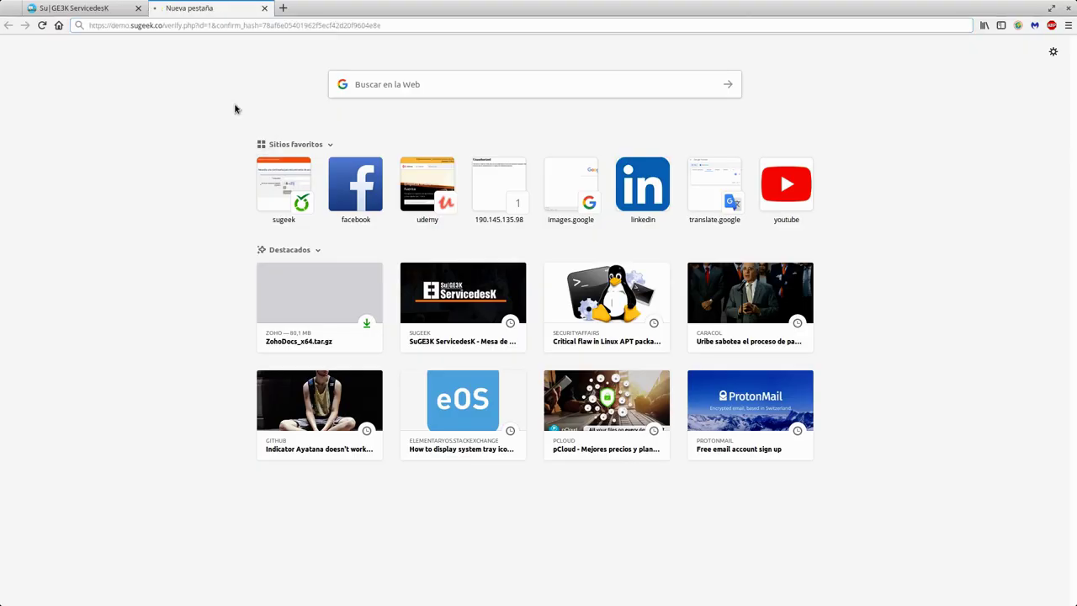
click(224, 105)
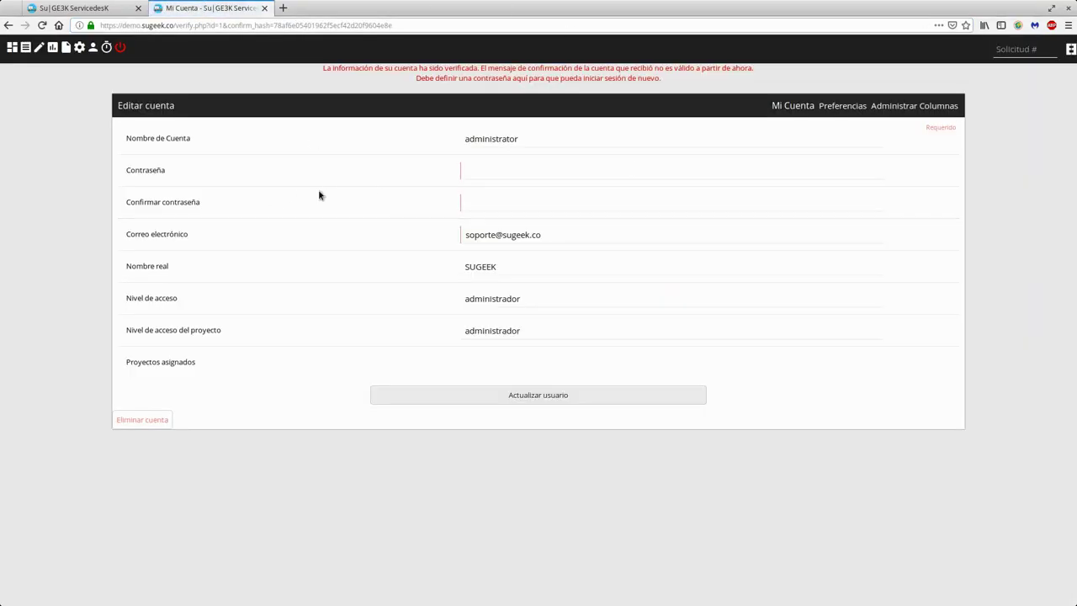
click(501, 168)
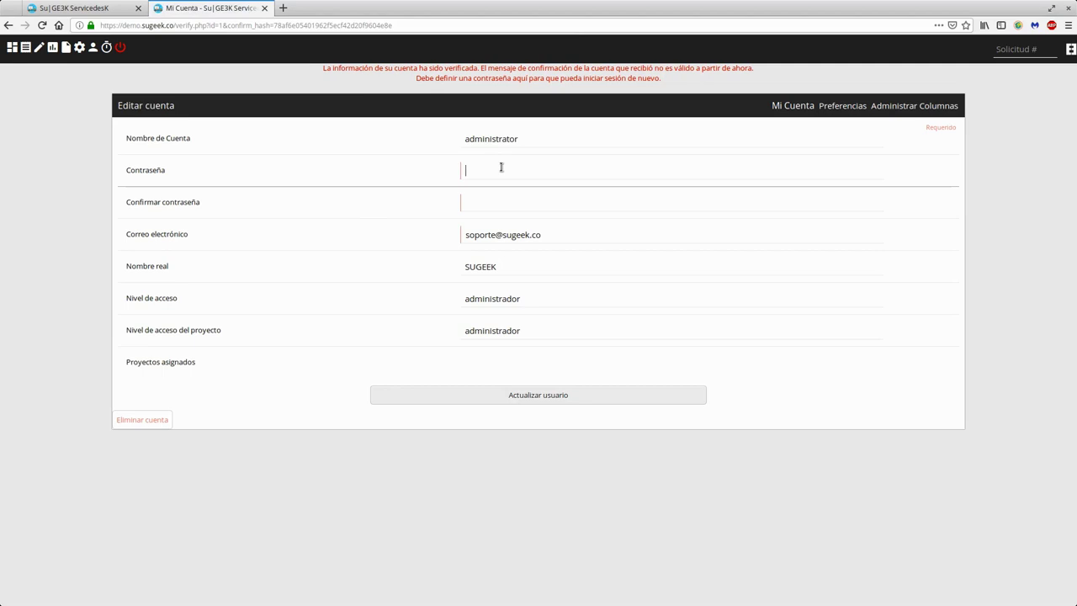
text(•••••••••••••)
key(Tab)
text(••••••••••••••)
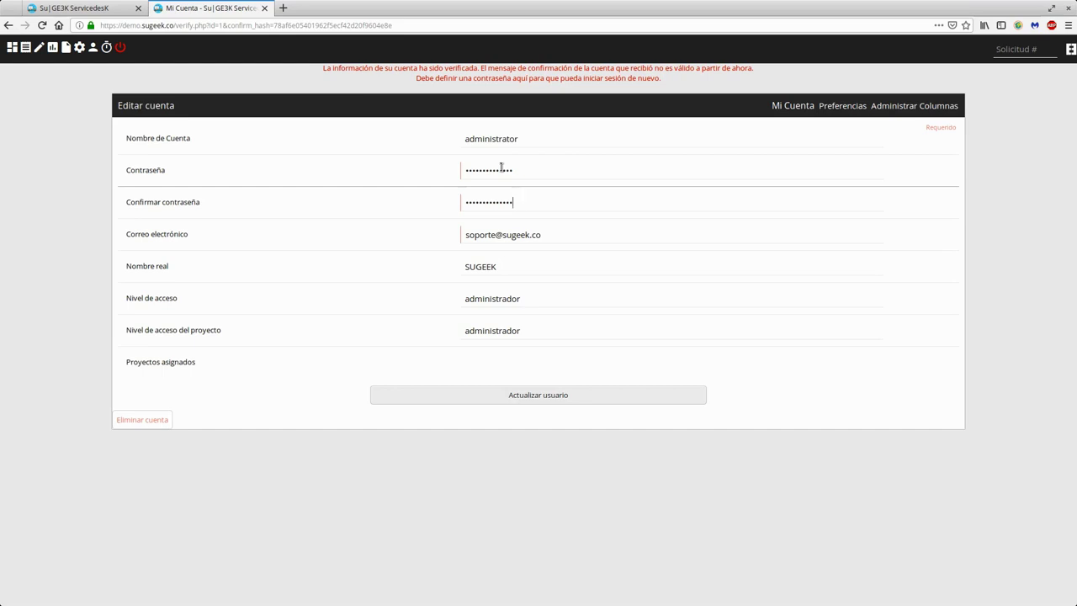
Step: Save with Actualizar usuario, decline the browser's password save, and continue
click(520, 400)
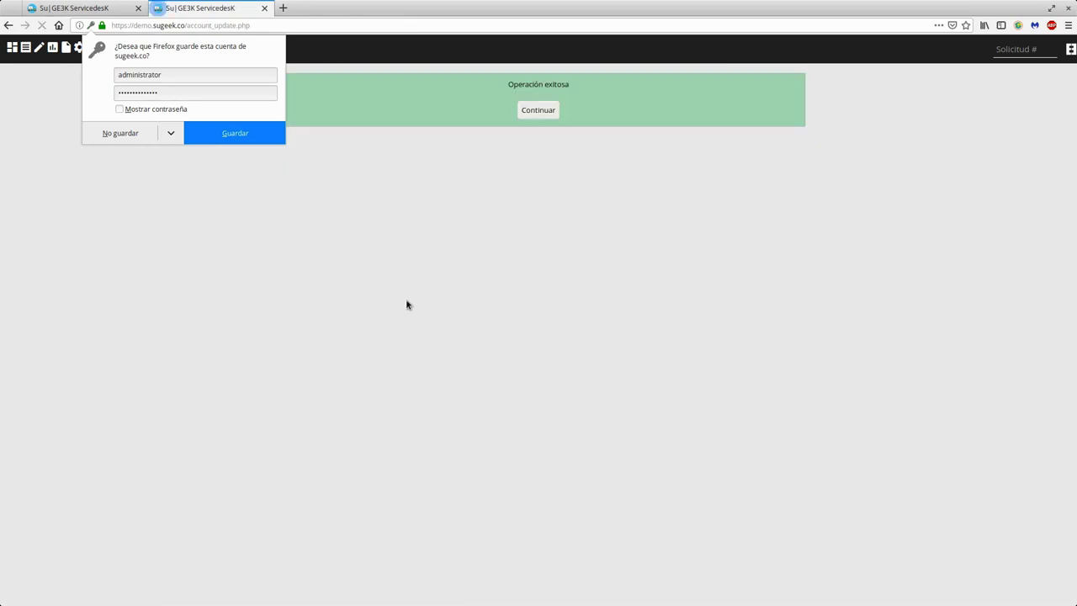
click(118, 135)
click(538, 108)
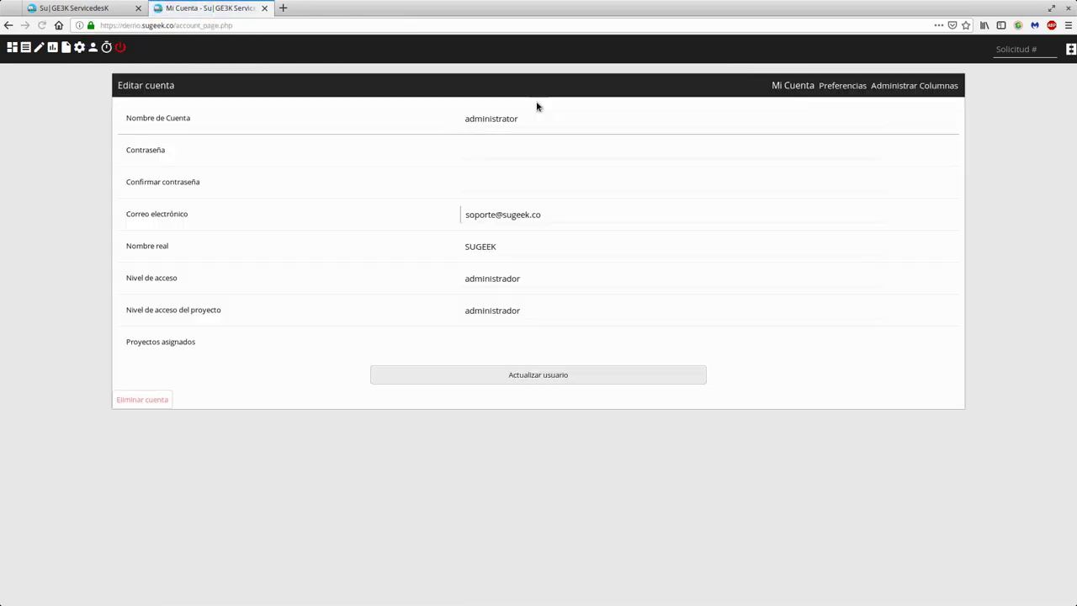
Step: Log out from the dashboard and close the leftover first ServicedesK tab
click(12, 47)
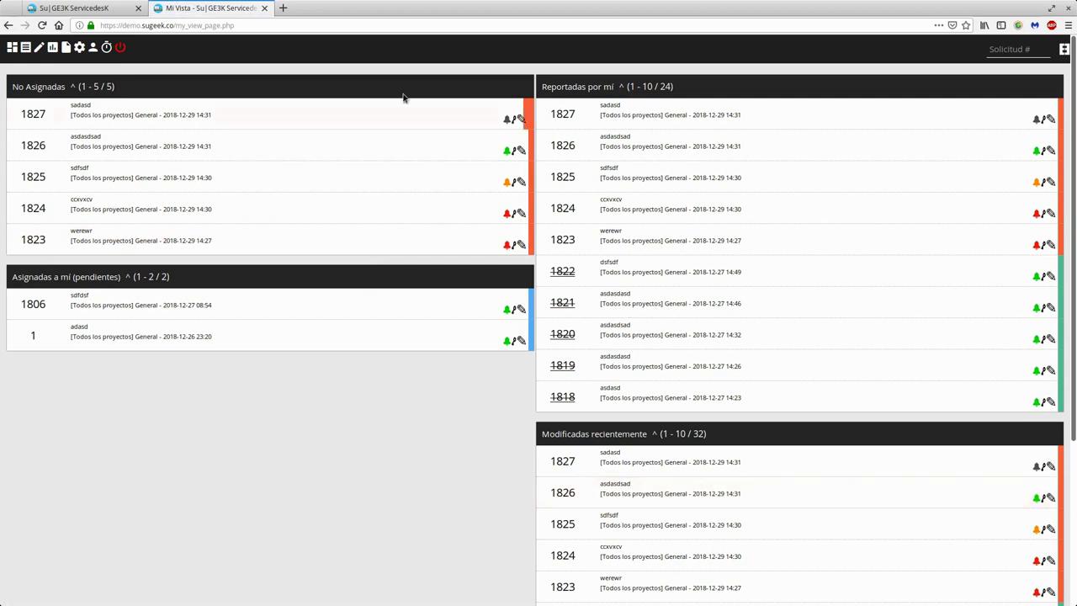
click(120, 47)
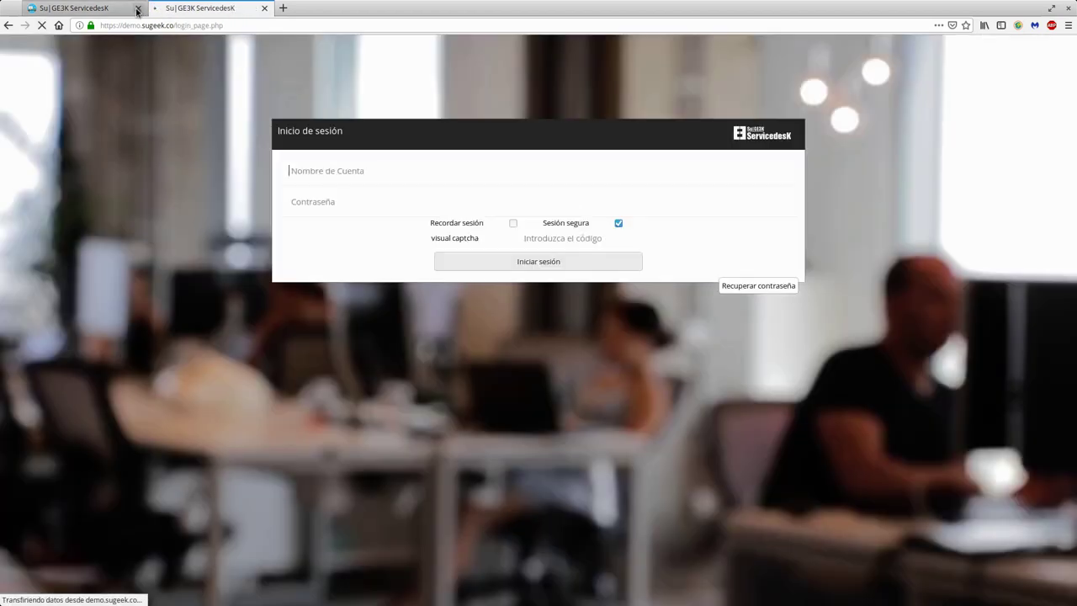
click(137, 8)
Step: Sign in as administrator with the new password, Recordar sesión and the captcha code
text(admini)
key(Down)
key(Return)
key(Tab)
text(administrator)
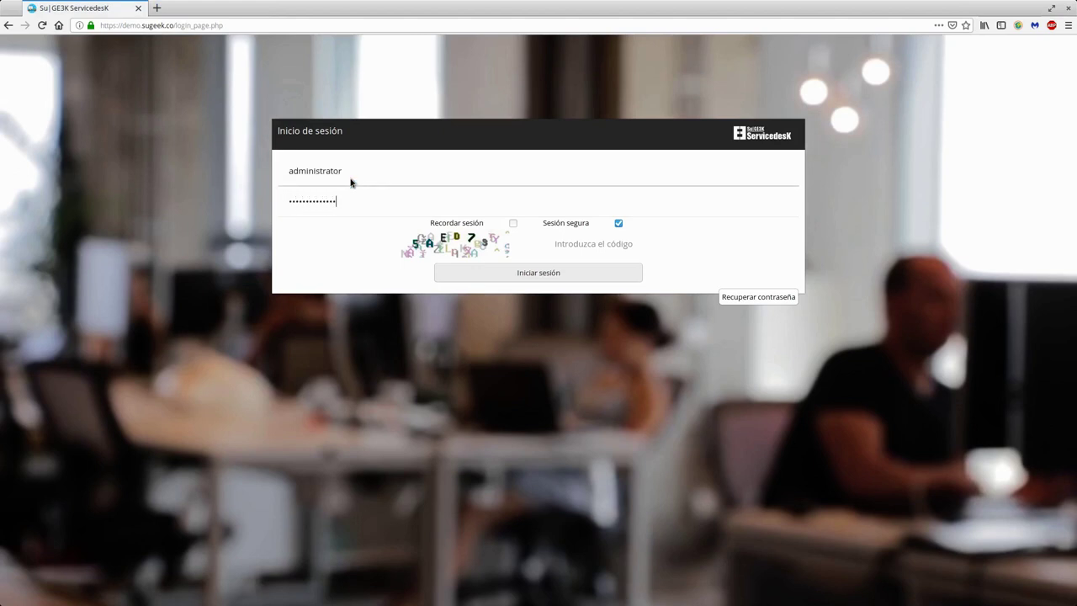
click(513, 223)
click(556, 240)
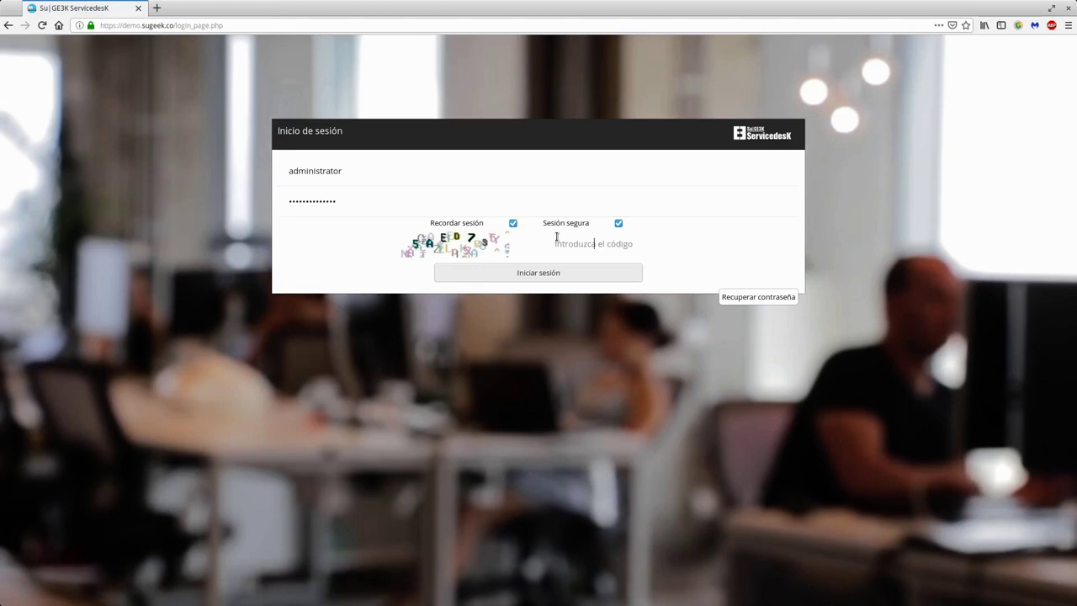
text(5AED73)
key(Return)
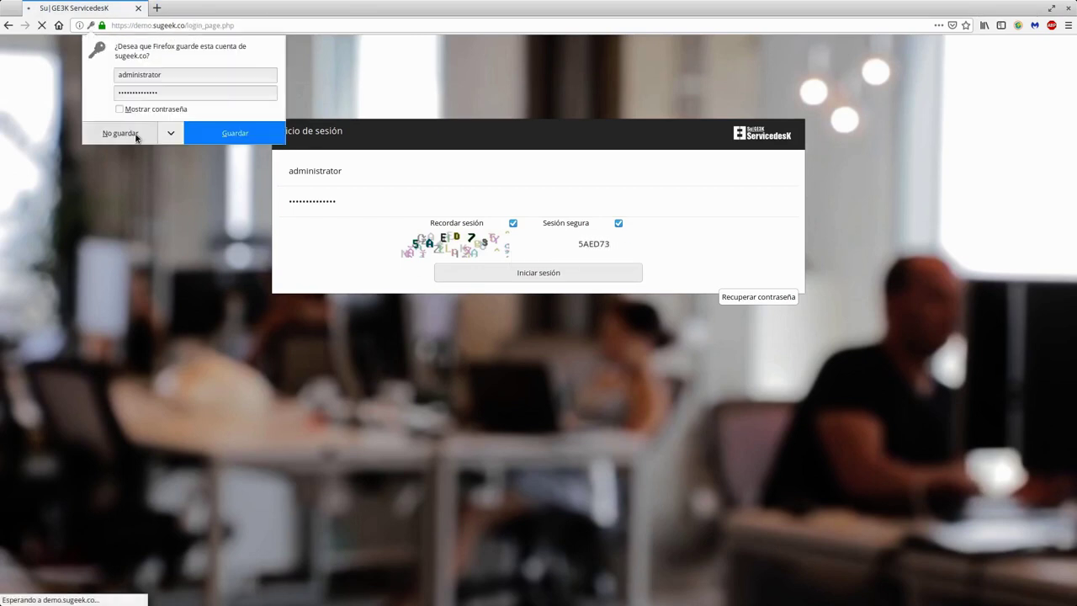
click(136, 134)
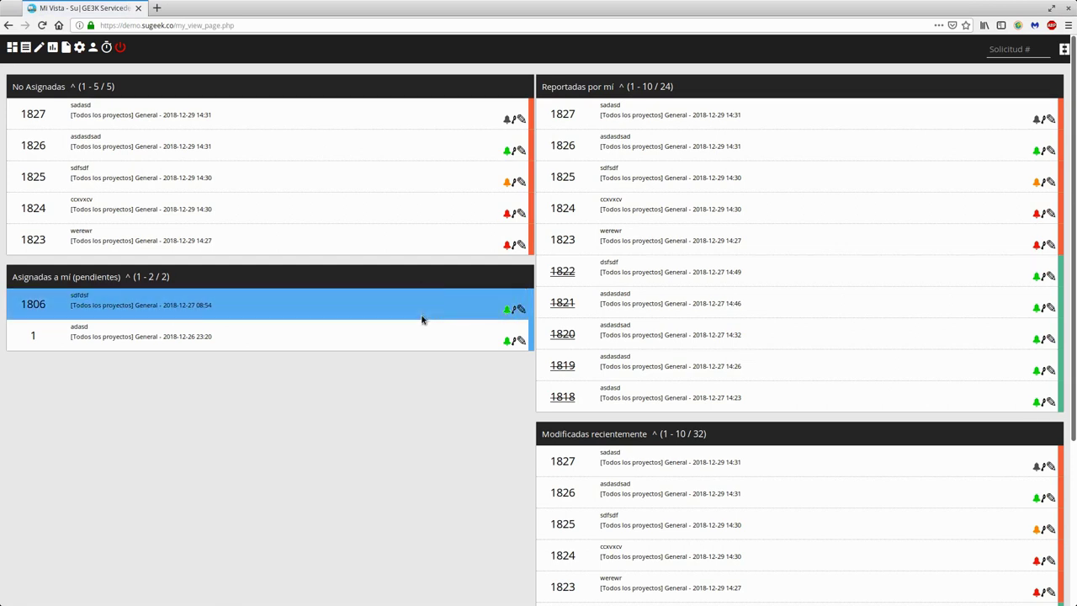
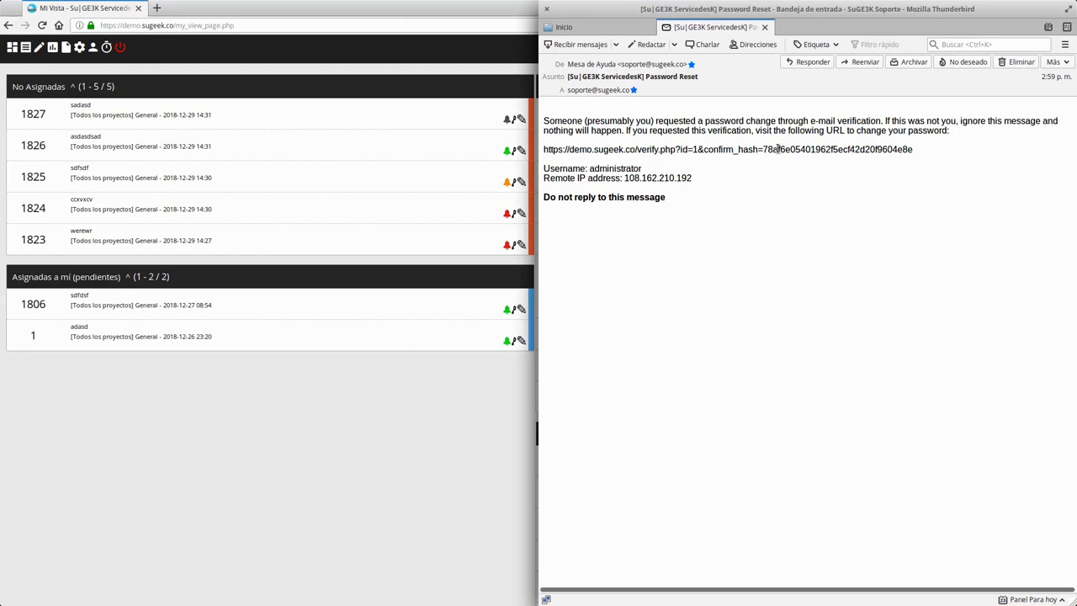
Step: Select the entire verification URL line in the SuGE3K ServicedesK Password Reset email
triple_click(778, 148)
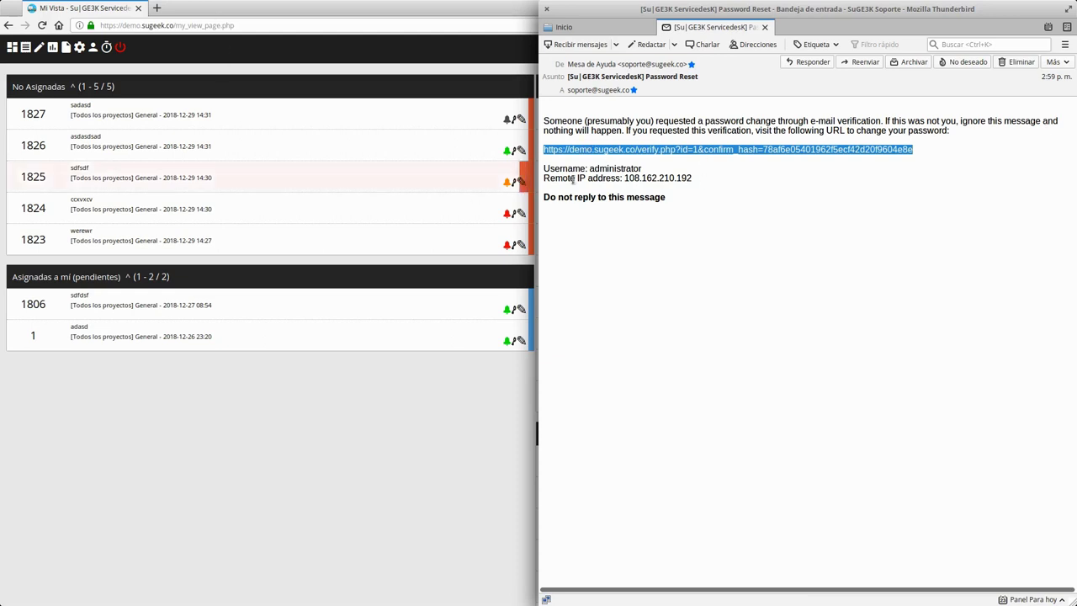
drag(584, 170, 627, 170)
click(604, 180)
double_click(594, 170)
click(622, 175)
mouse_move(624, 177)
mouse_down()
mouse_move(703, 178)
mouse_move(623, 178)
mouse_up()
click(701, 213)
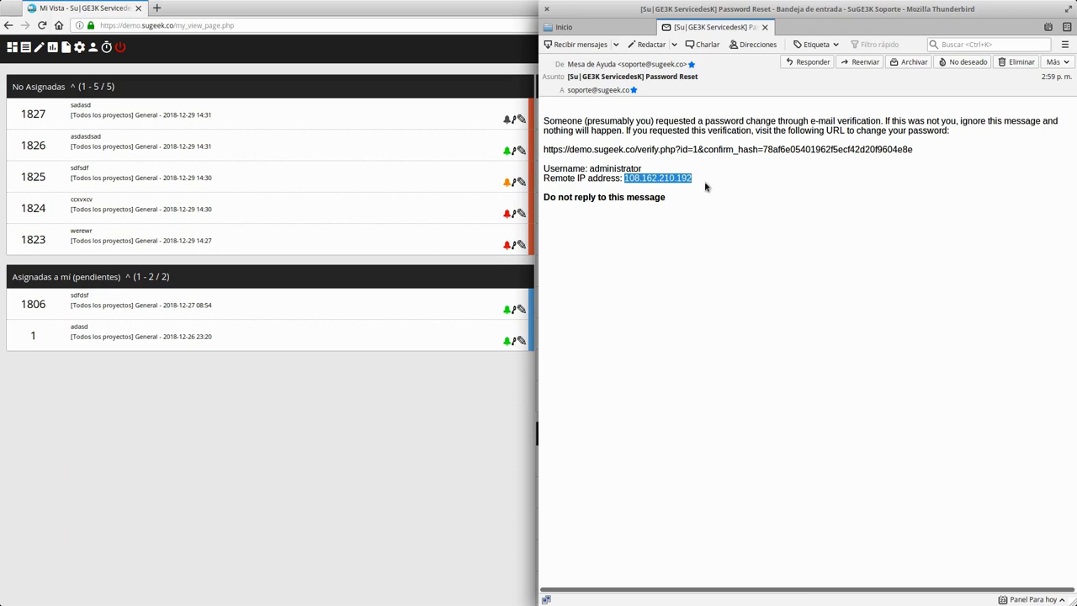
Step: Reselect the full verification URL line in the Password Reset message
triple_click(710, 150)
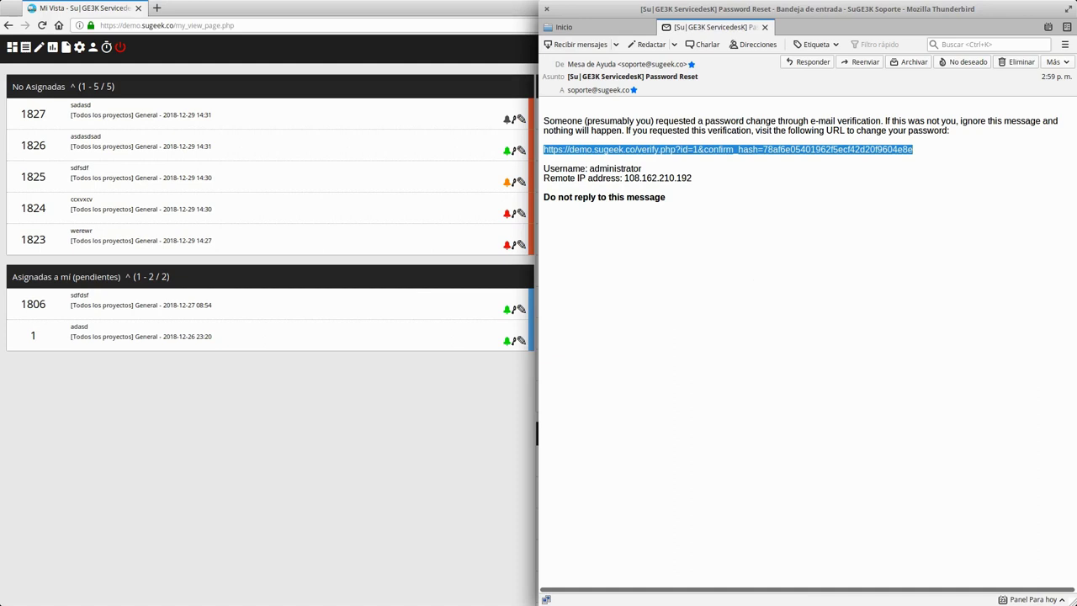
Step: Bring the ServicedesK dashboard in Firefox to the front
click(307, 373)
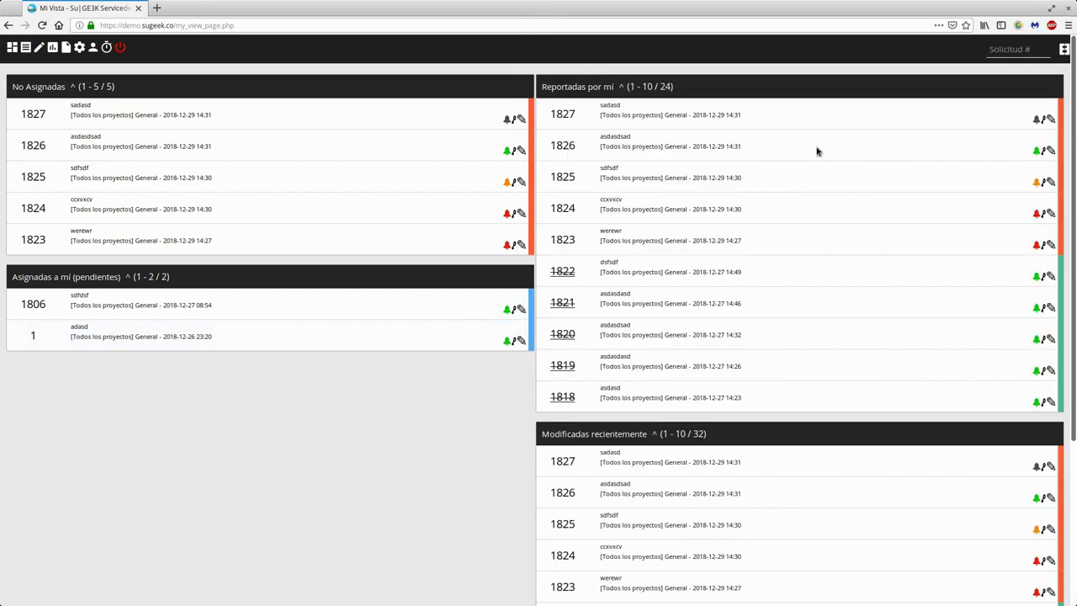